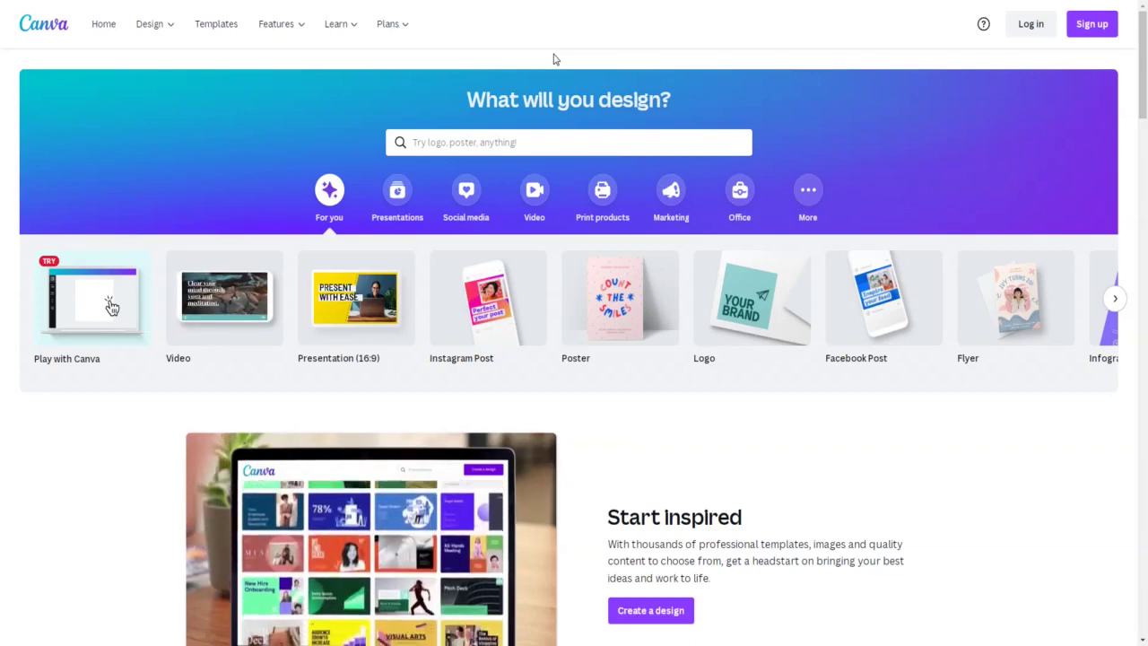
Browse the Canva home page and highlight the 'What will you design' heading
{"action": "scroll", "coordinate": [538, 244], "scroll_direction": "down", "scroll_amount": 3}
{"action": "scroll", "coordinate": [538, 242], "scroll_direction": "down", "scroll_amount": 8}
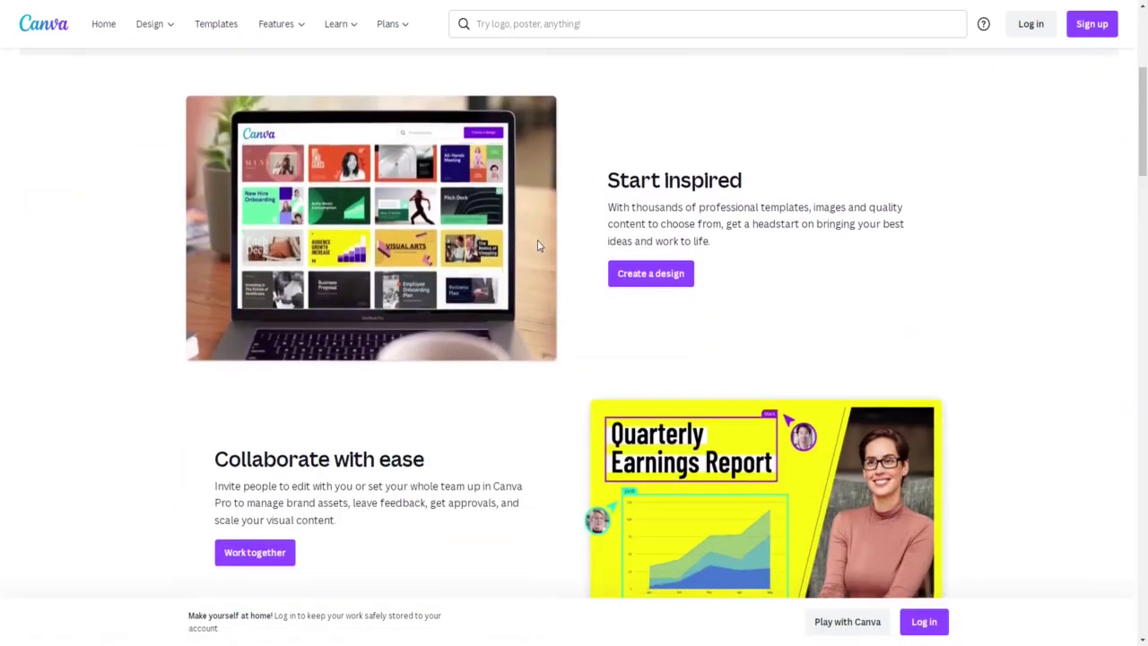
{"action": "scroll", "coordinate": [538, 243], "scroll_direction": "down", "scroll_amount": 8}
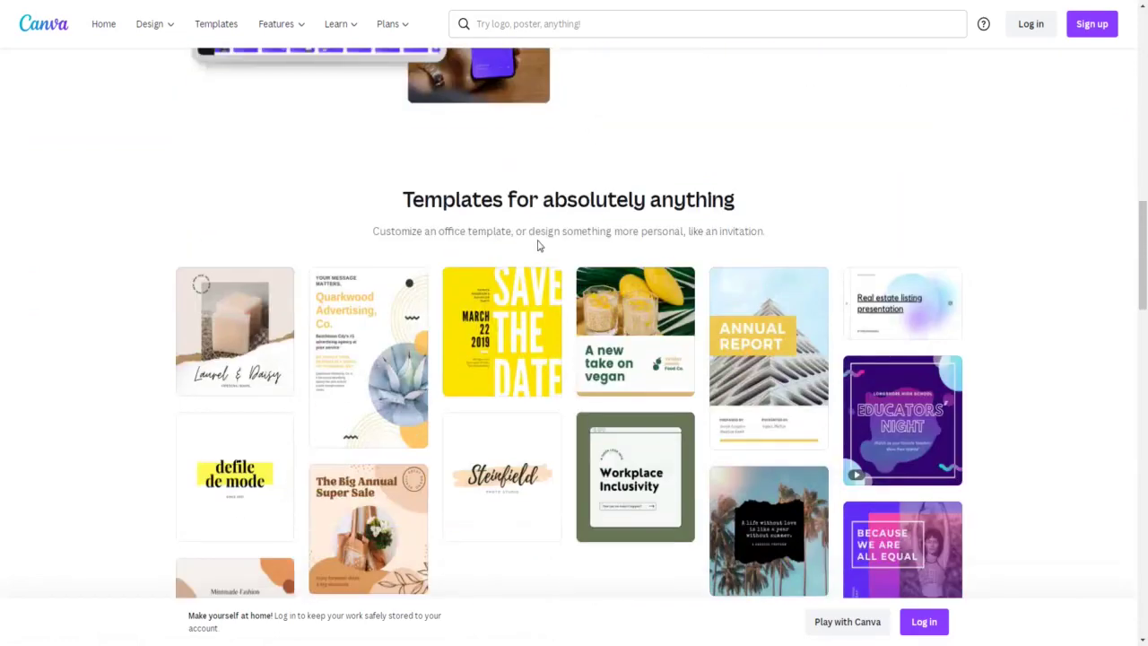
{"action": "scroll", "coordinate": [538, 246], "scroll_direction": "down", "scroll_amount": 8}
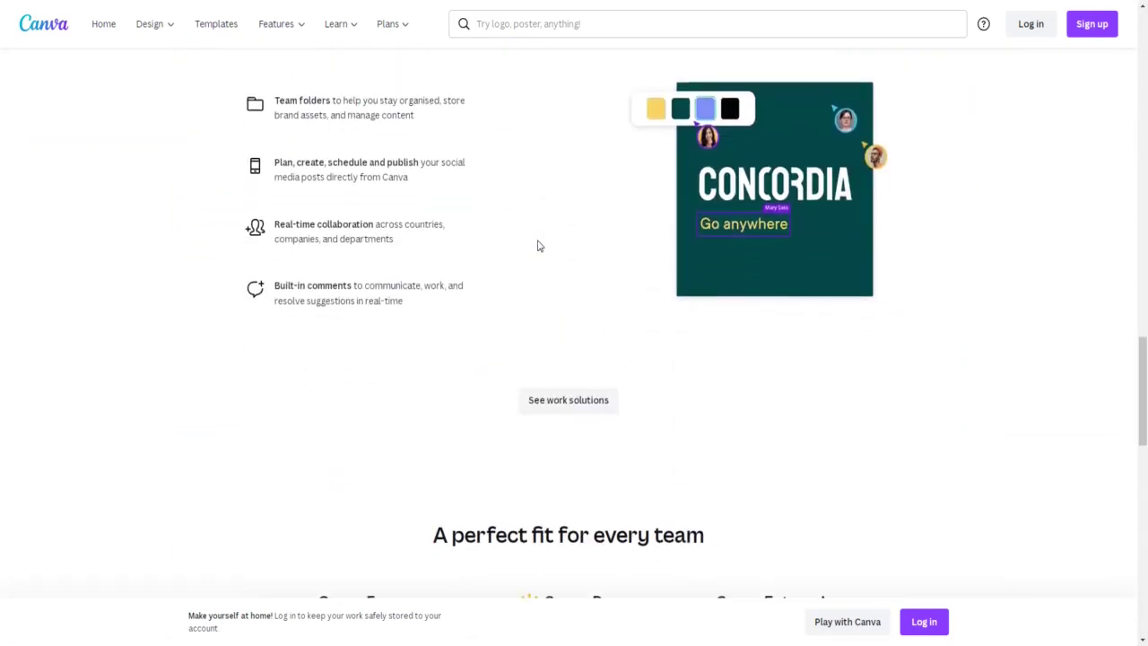
{"action": "scroll", "coordinate": [538, 245], "scroll_direction": "down", "scroll_amount": 5}
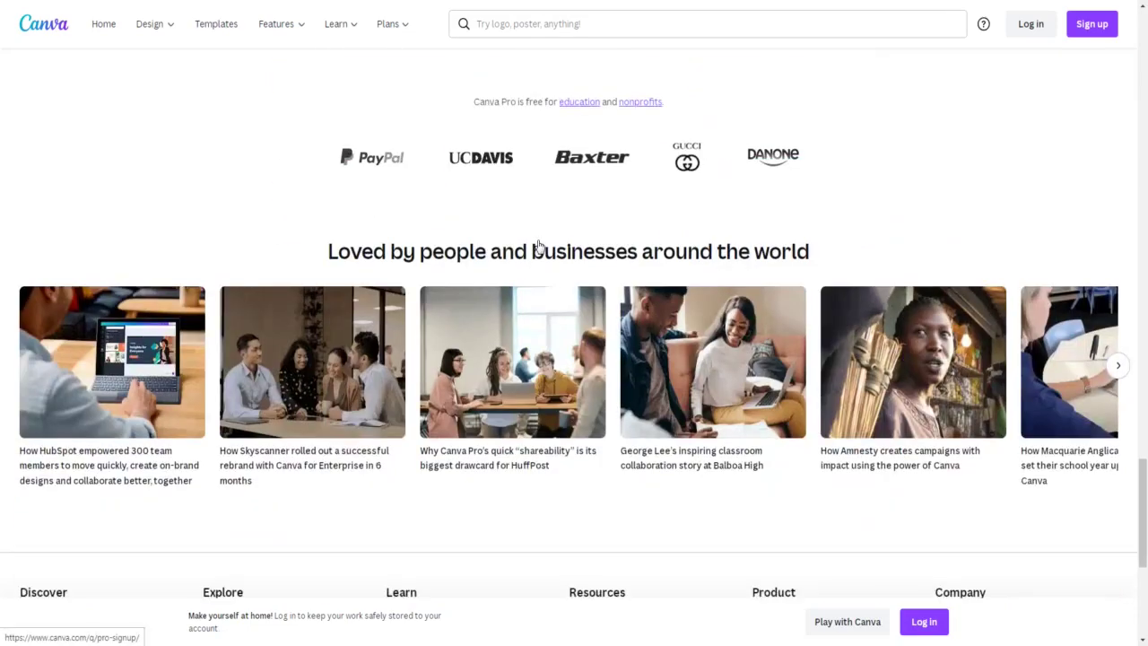
{"action": "scroll", "coordinate": [538, 246], "scroll_direction": "up", "scroll_amount": 3}
{"action": "scroll", "coordinate": [538, 246], "scroll_direction": "up", "scroll_amount": 10}
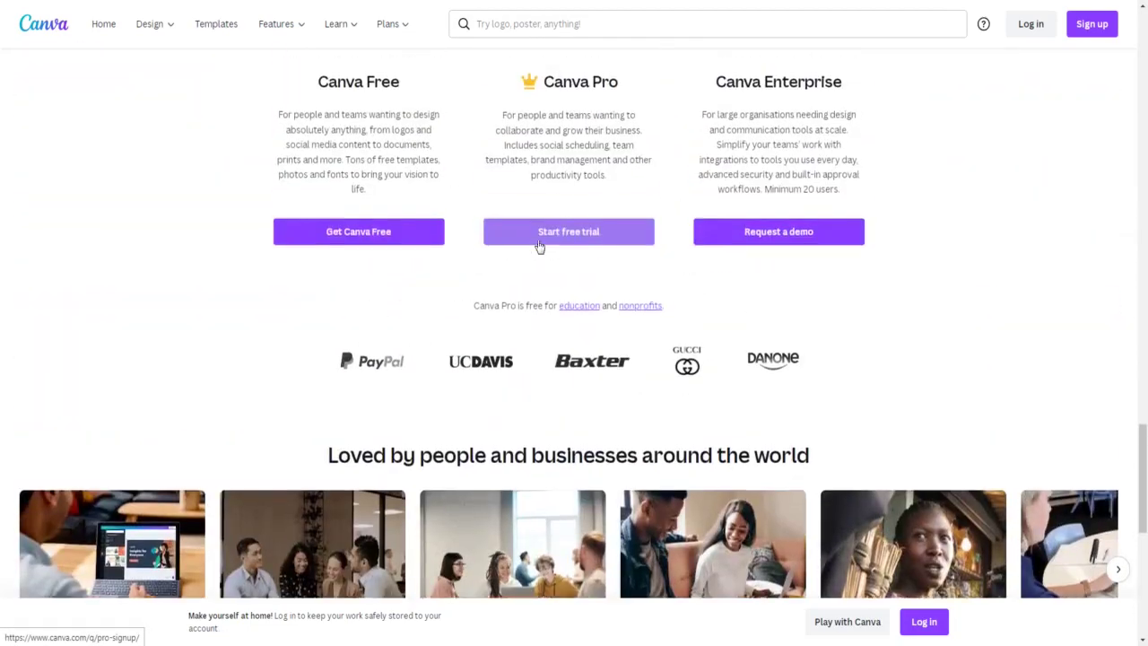
{"action": "scroll", "coordinate": [538, 245], "scroll_direction": "up", "scroll_amount": 10}
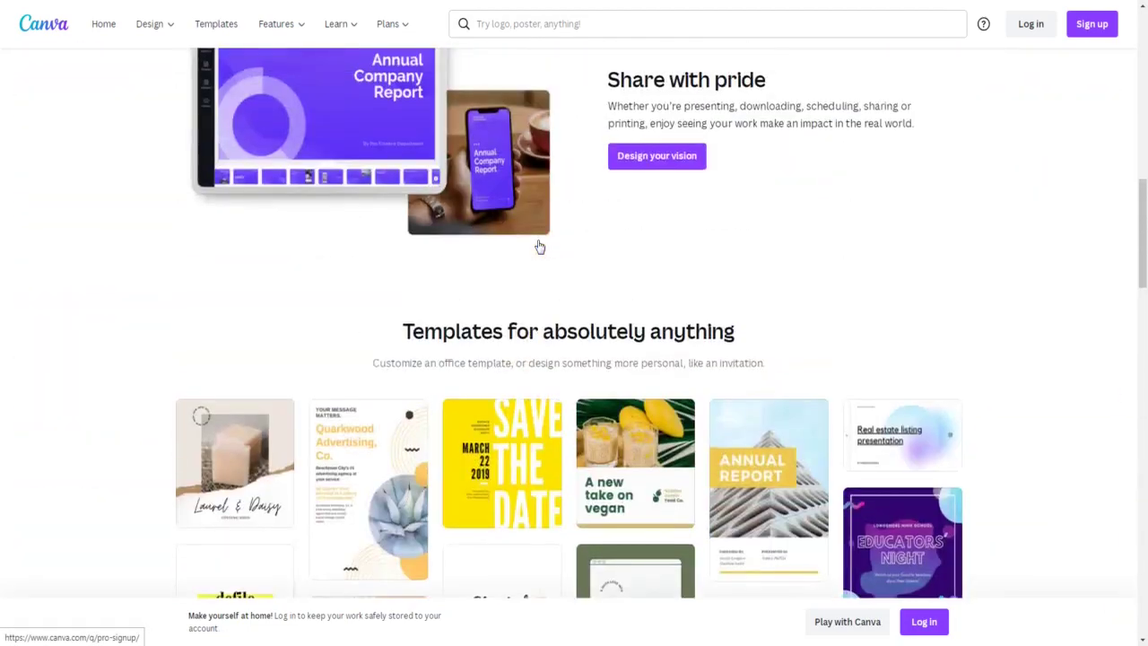
{"action": "scroll", "coordinate": [539, 243], "scroll_direction": "up", "scroll_amount": 1}
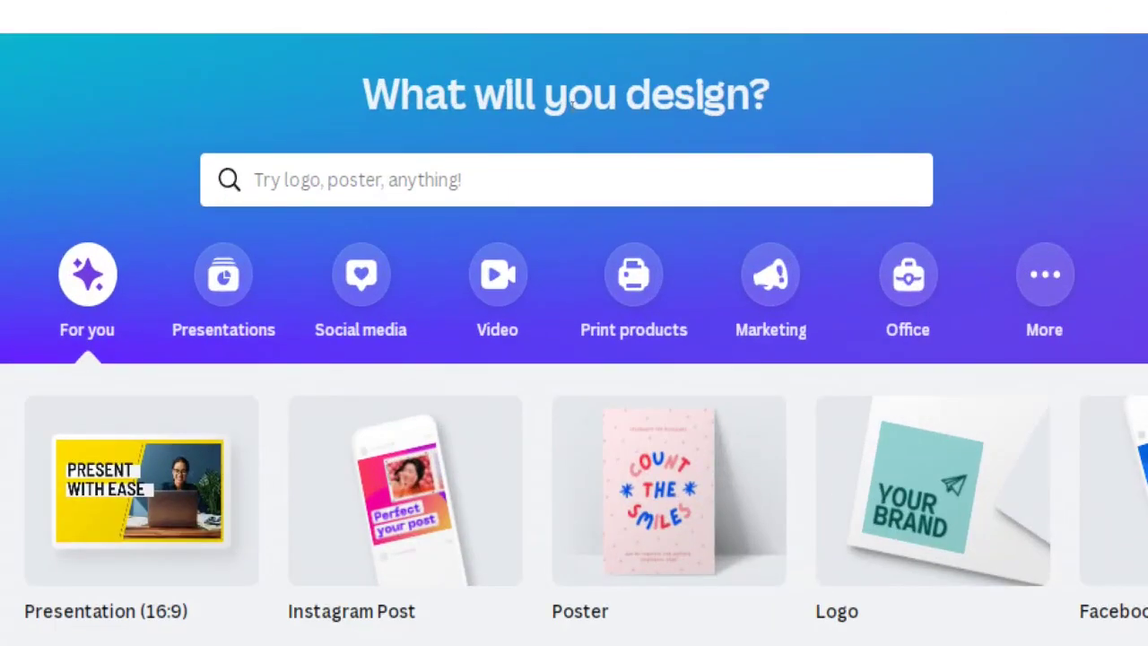
{"action": "mouse_move", "coordinate": [360, 93]}
{"action": "left_mouse_down"}
{"action": "mouse_move", "coordinate": [699, 93]}
{"action": "mouse_move", "coordinate": [368, 93]}
{"action": "left_mouse_up"}
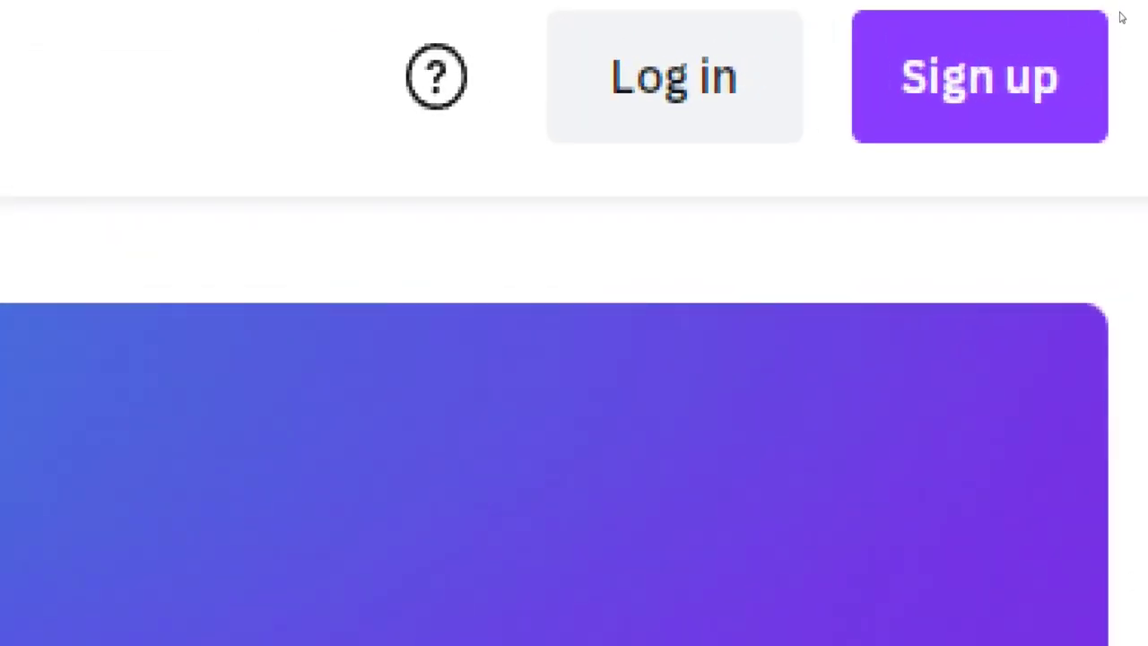
Preview the Logo and Facebook Post design cards and reach the Canva affiliates program page
{"action": "left_click", "coordinate": [1076, 37]}
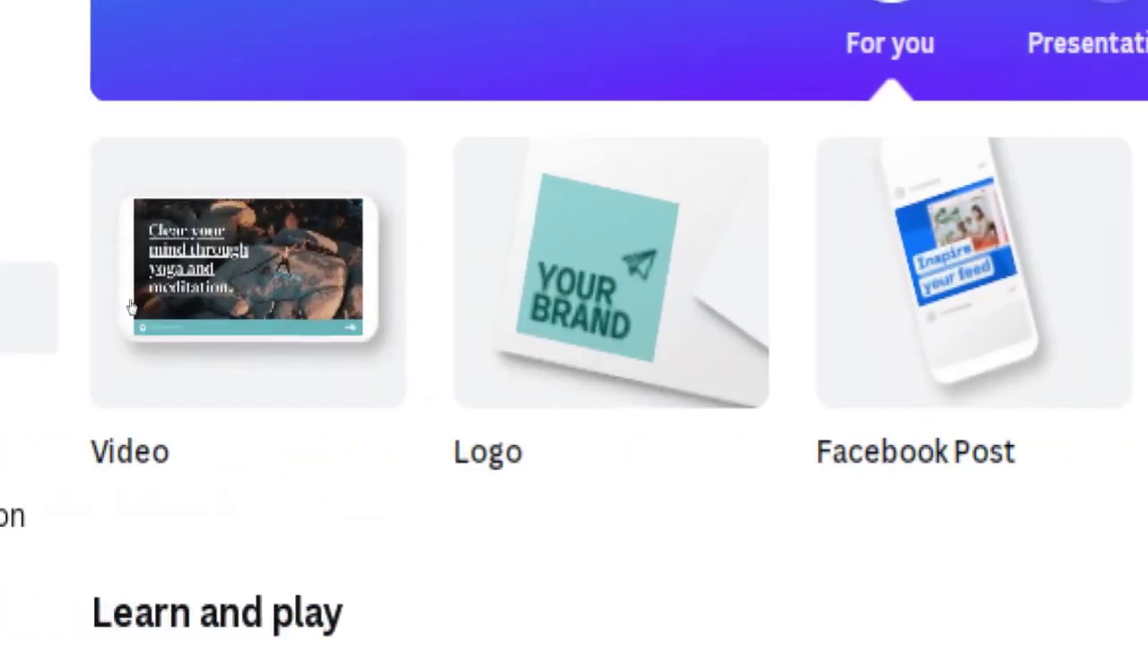
{"action": "mouse_move", "coordinate": [169, 293]}
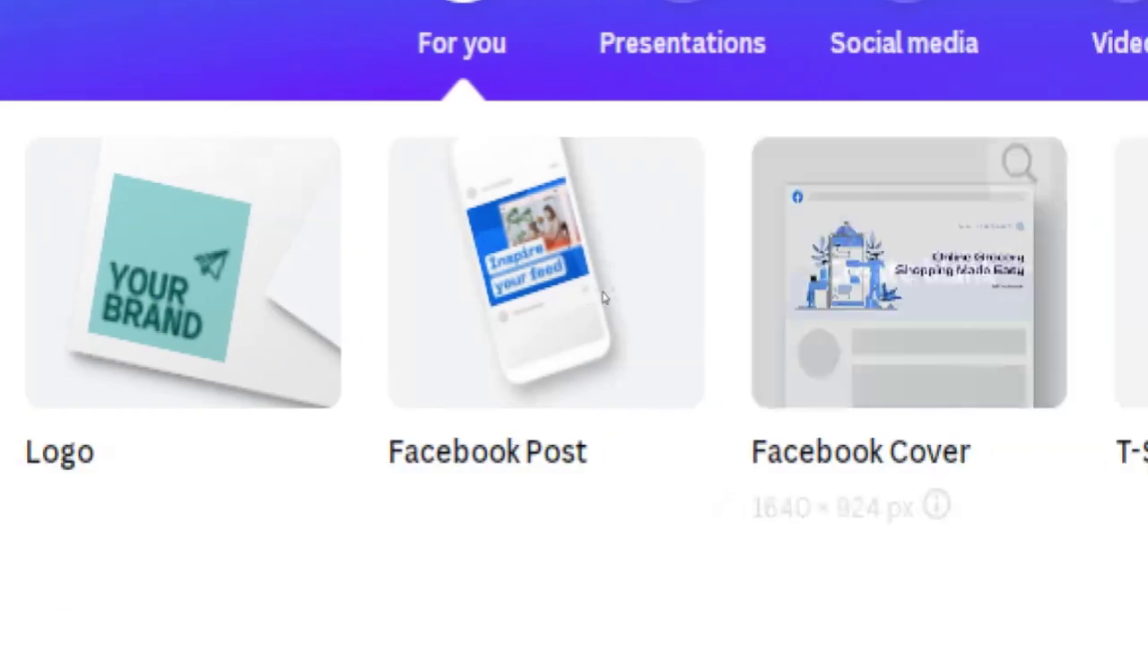
{"action": "mouse_move", "coordinate": [436, 302]}
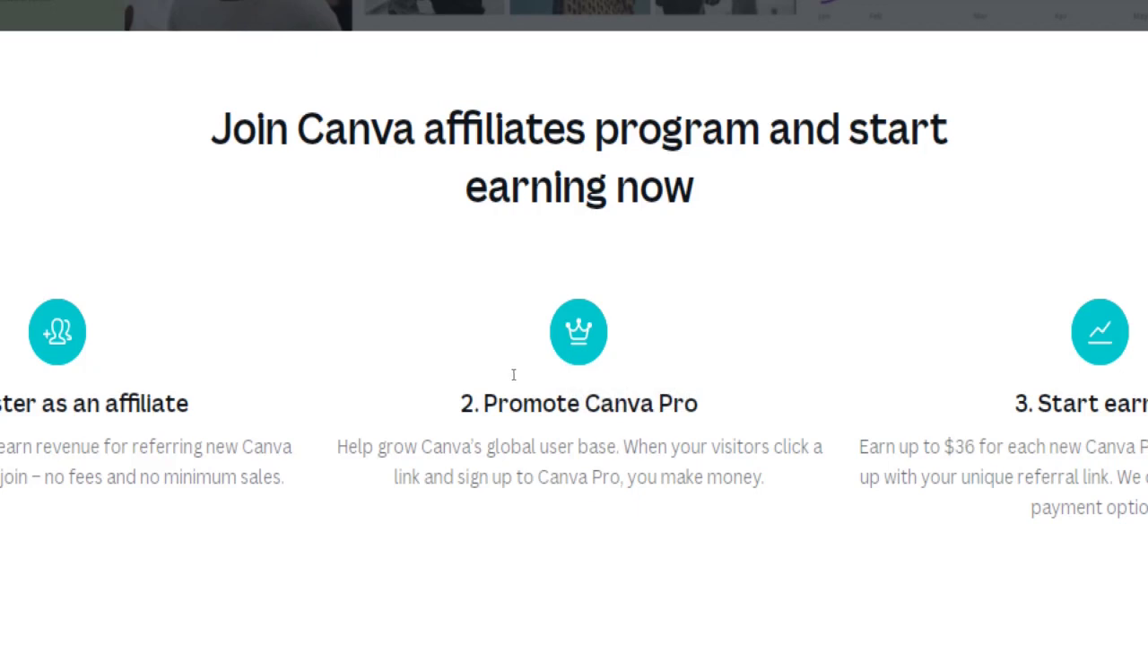
Highlight the 'Promote Canva Pro' and 'Start earning' headings and the '$36 per new subscriber' line
{"action": "mouse_move", "coordinate": [513, 374]}
{"action": "left_mouse_down"}
{"action": "mouse_move", "coordinate": [625, 373]}
{"action": "mouse_move", "coordinate": [535, 373]}
{"action": "left_mouse_up"}
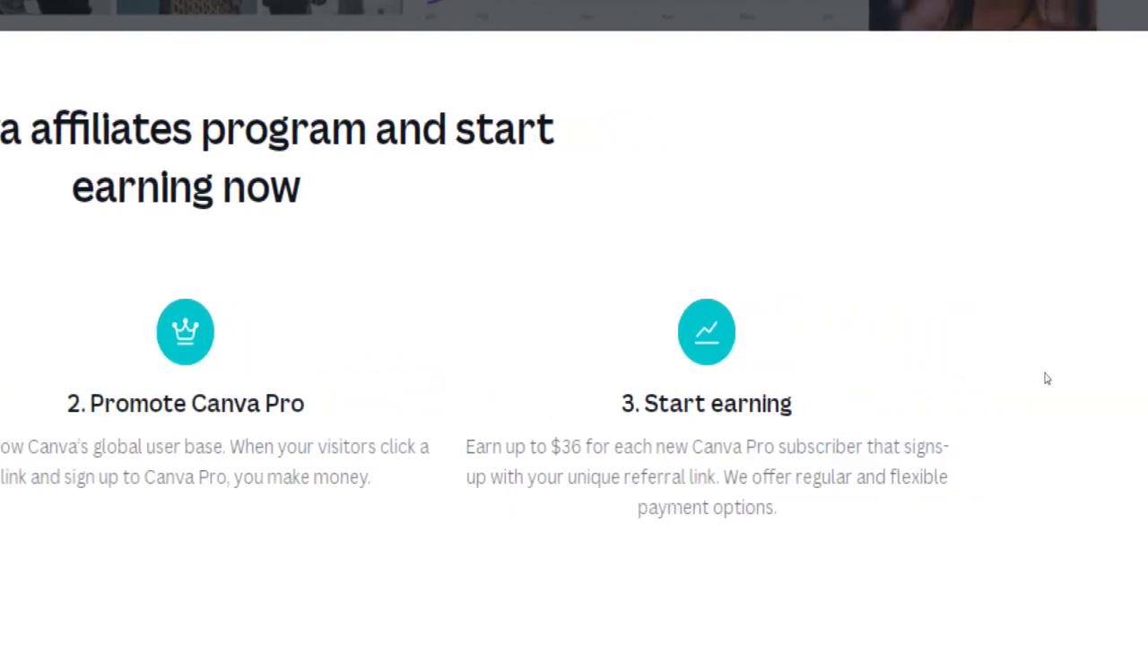
{"action": "mouse_move", "coordinate": [789, 378]}
{"action": "left_mouse_down"}
{"action": "mouse_move", "coordinate": [867, 378]}
{"action": "mouse_move", "coordinate": [797, 378]}
{"action": "left_mouse_up"}
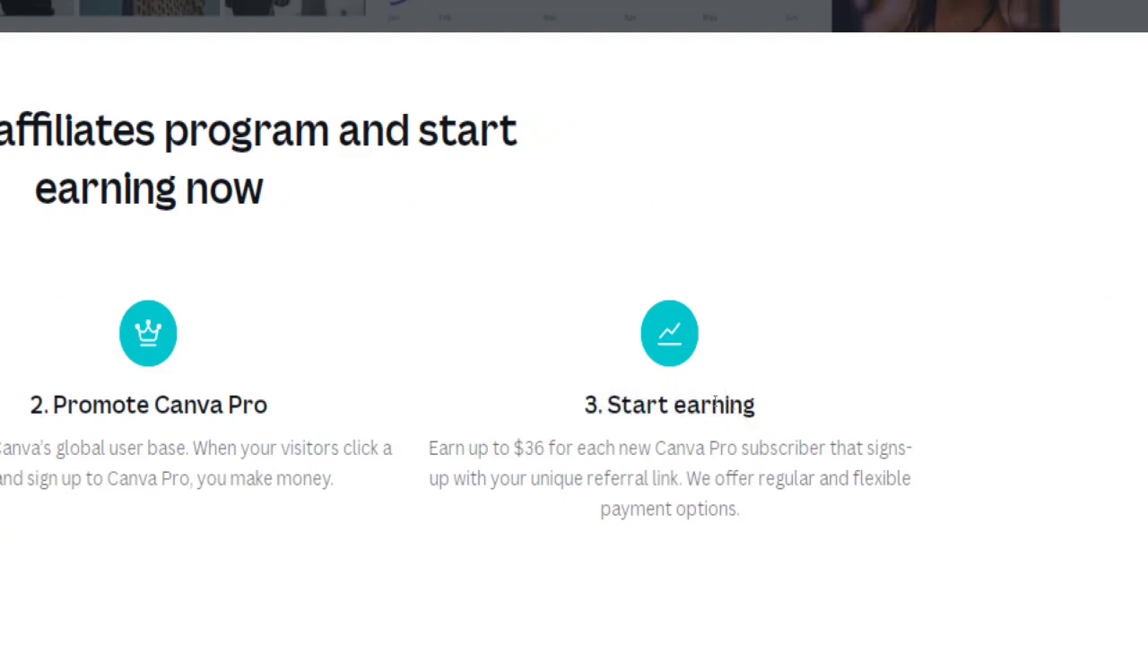
{"action": "mouse_move", "coordinate": [733, 403]}
{"action": "left_mouse_down"}
{"action": "mouse_move", "coordinate": [947, 391]}
{"action": "mouse_move", "coordinate": [902, 417]}
{"action": "mouse_move", "coordinate": [714, 403]}
{"action": "left_mouse_up"}
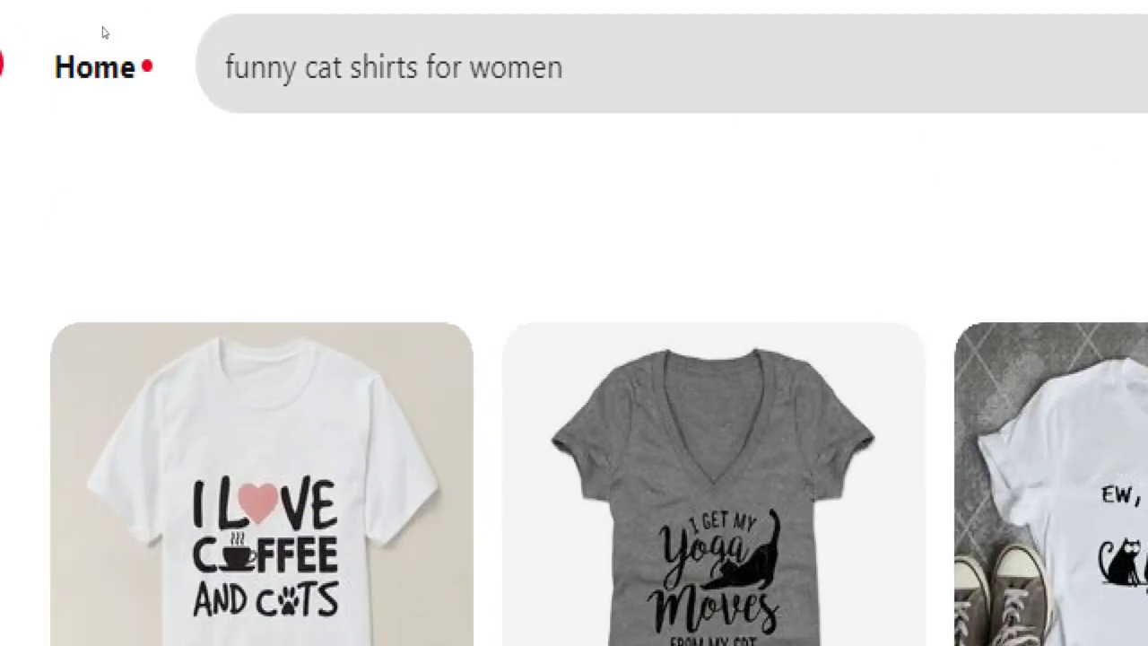
Run the Pinterest search for 'funny cat shirts for women' and browse the cat T-shirt results
{"action": "left_click_drag", "start_coordinate": [232, 67], "coordinate": [531, 67]}
{"action": "left_click_drag", "start_coordinate": [221, 32], "coordinate": [95, 31]}
{"action": "key", "text": "Return"}
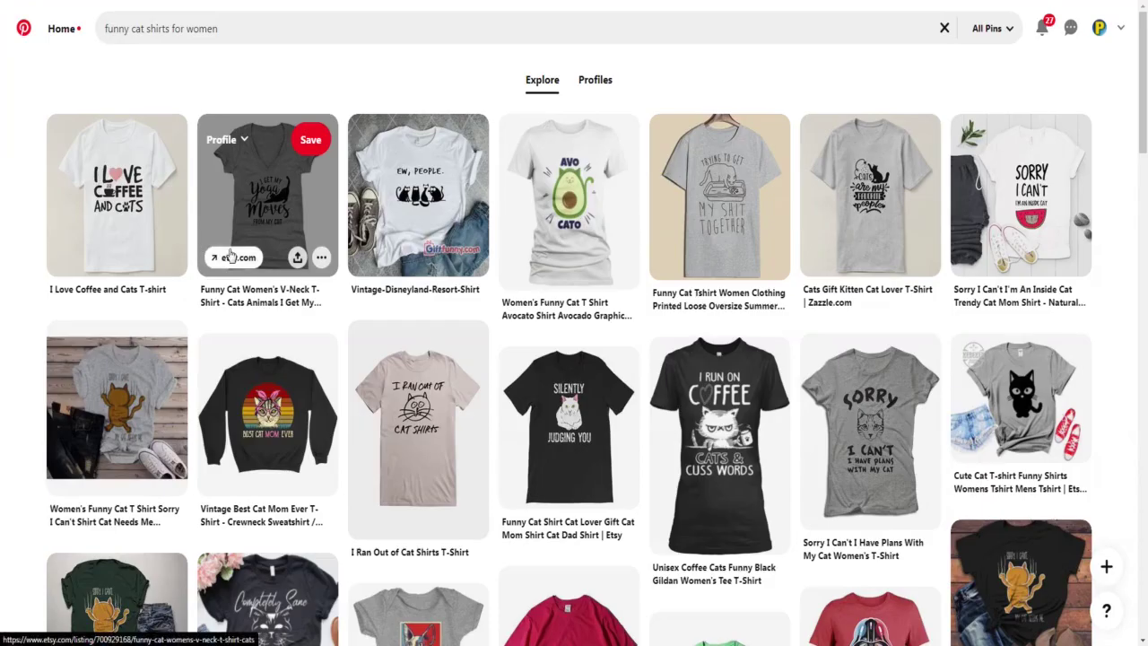
{"action": "scroll", "coordinate": [230, 257], "scroll_direction": "down", "scroll_amount": 2}
{"action": "scroll", "coordinate": [230, 257], "scroll_direction": "down", "scroll_amount": 5}
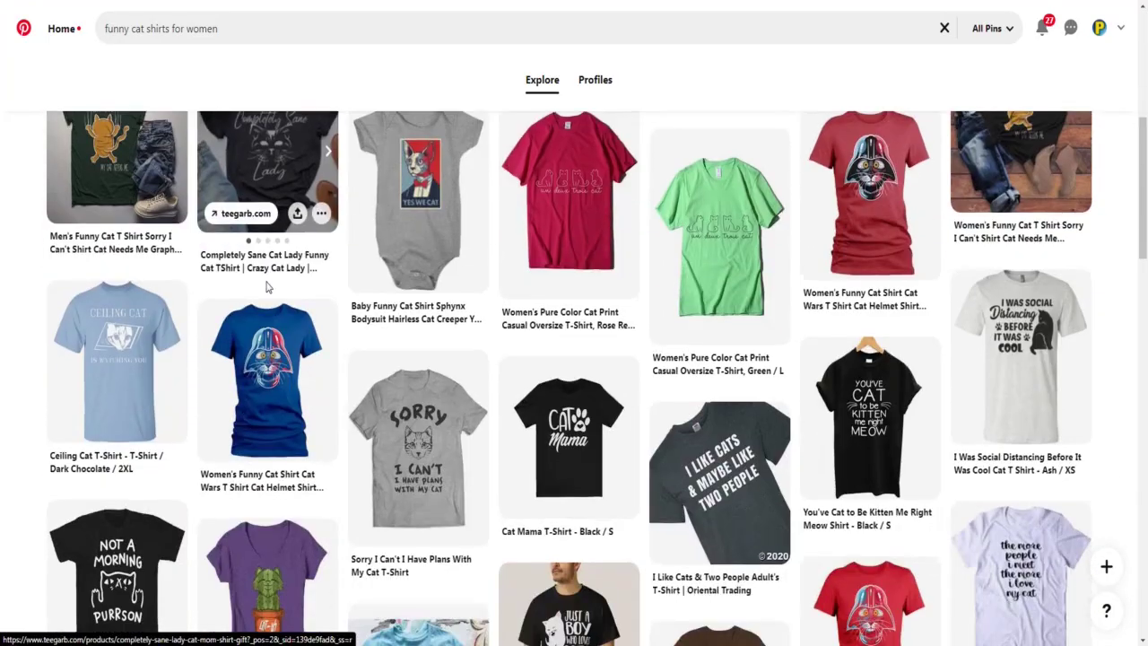
{"action": "scroll", "coordinate": [440, 345], "scroll_direction": "down", "scroll_amount": 2}
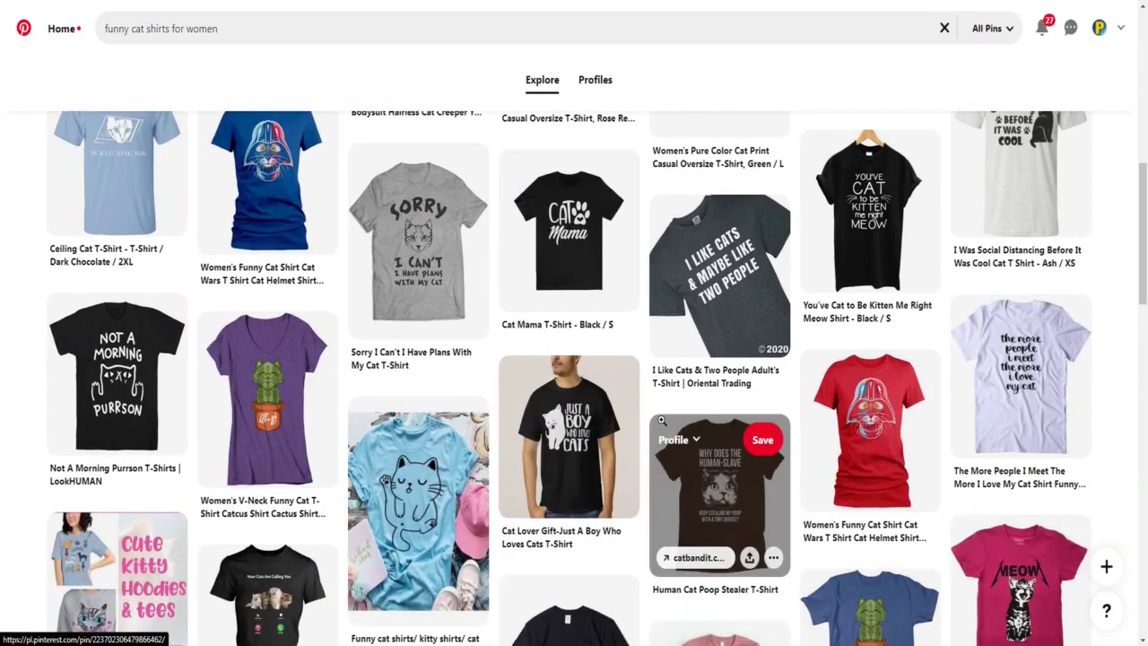
{"action": "scroll", "coordinate": [662, 421], "scroll_direction": "up", "scroll_amount": 2}
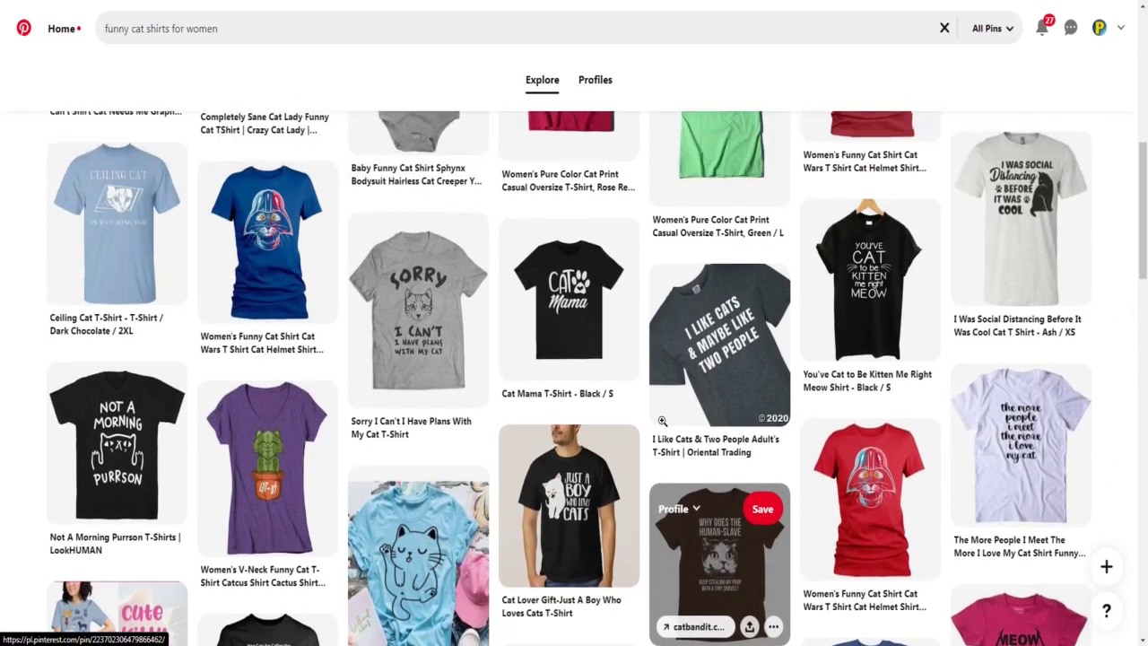
{"action": "scroll", "coordinate": [662, 420], "scroll_direction": "up", "scroll_amount": 4}
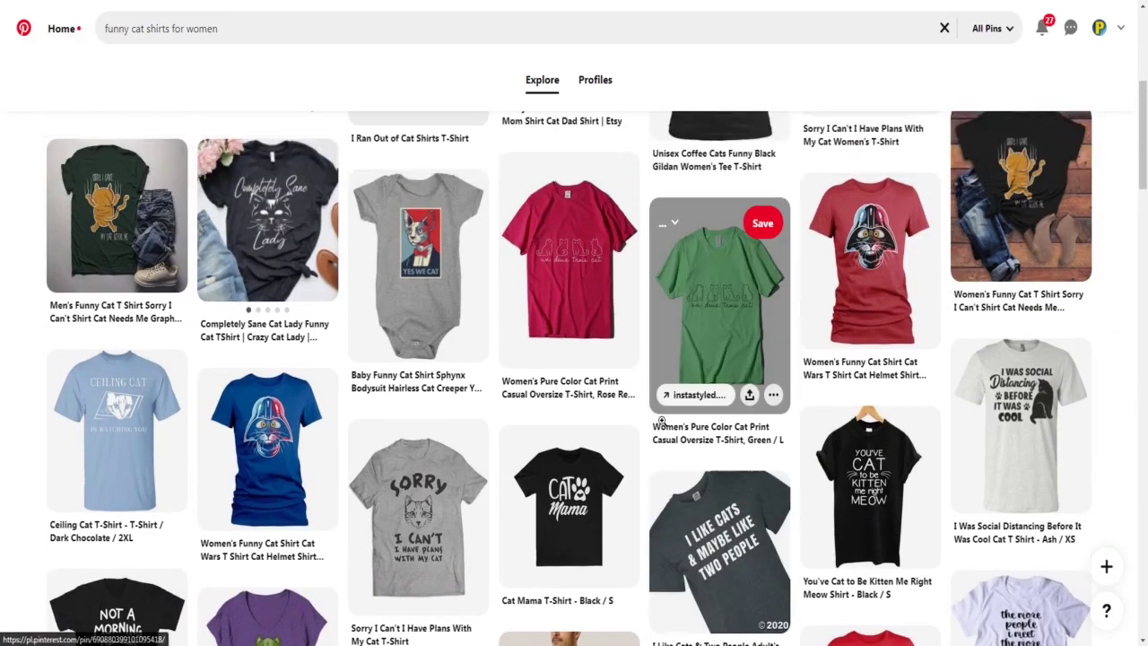
{"action": "scroll", "coordinate": [664, 426], "scroll_direction": "up", "scroll_amount": 2}
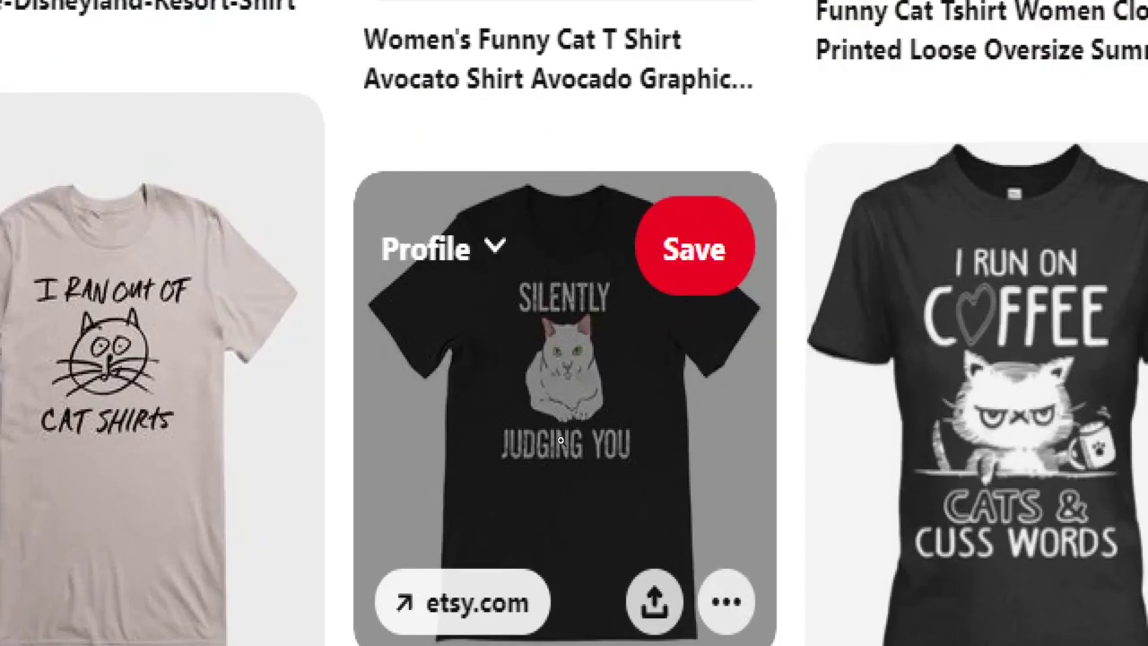
{"action": "scroll", "coordinate": [559, 507], "scroll_direction": "down", "scroll_amount": 2}
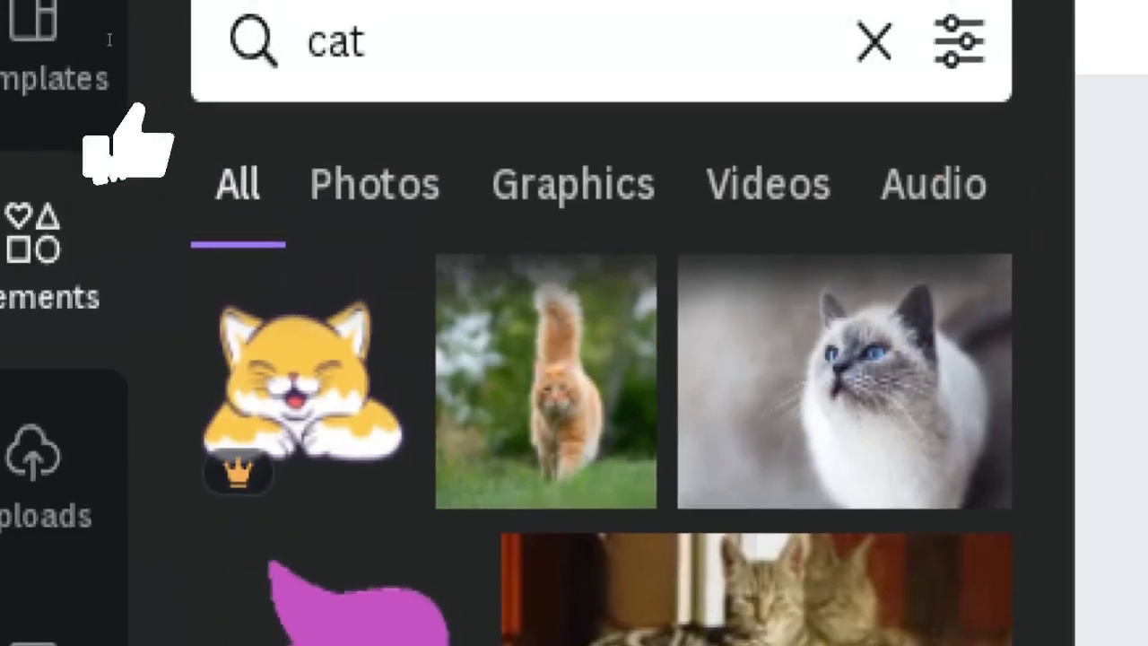
Rerun the 'cat' Elements search and scroll the results to the grey fluffy cat graphic
{"action": "left_click", "coordinate": [332, 31]}
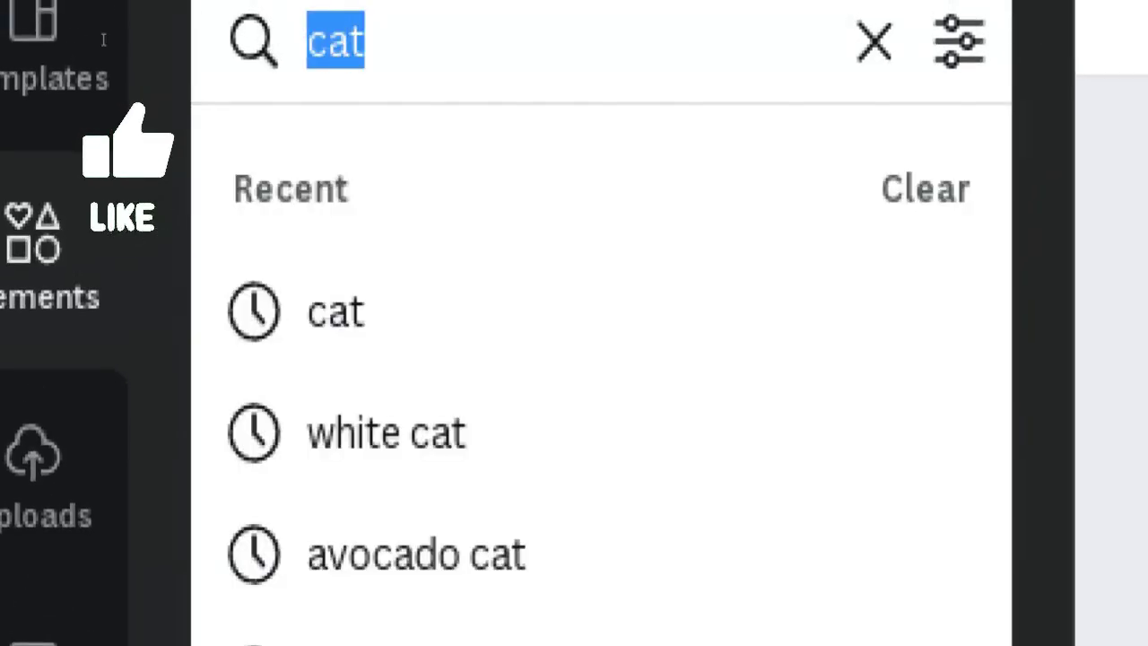
{"action": "key", "text": "Return"}
{"action": "scroll", "coordinate": [600, 448], "scroll_direction": "down", "scroll_amount": 5}
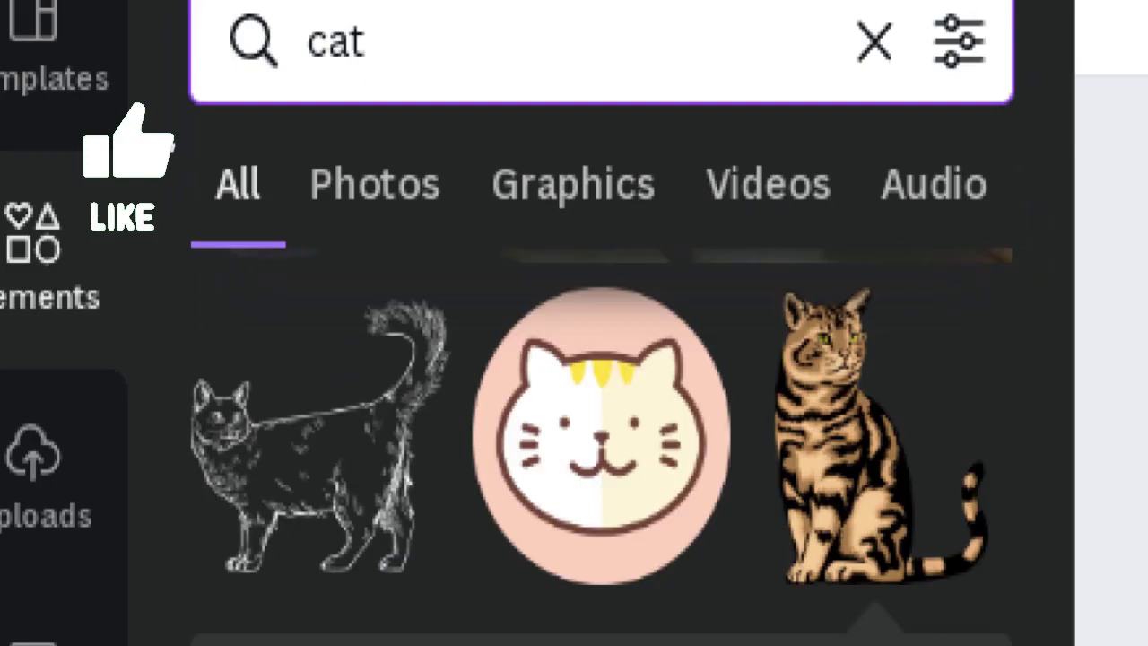
{"action": "scroll", "coordinate": [169, 146], "scroll_direction": "down", "scroll_amount": 5}
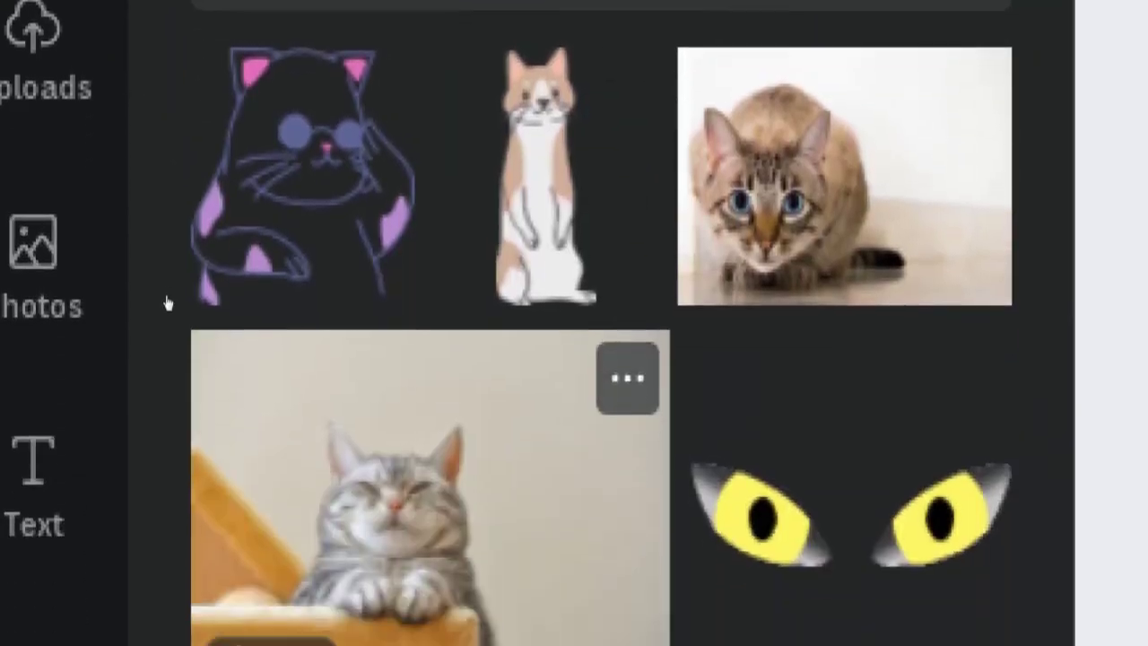
{"action": "scroll", "coordinate": [167, 233], "scroll_direction": "down", "scroll_amount": 10}
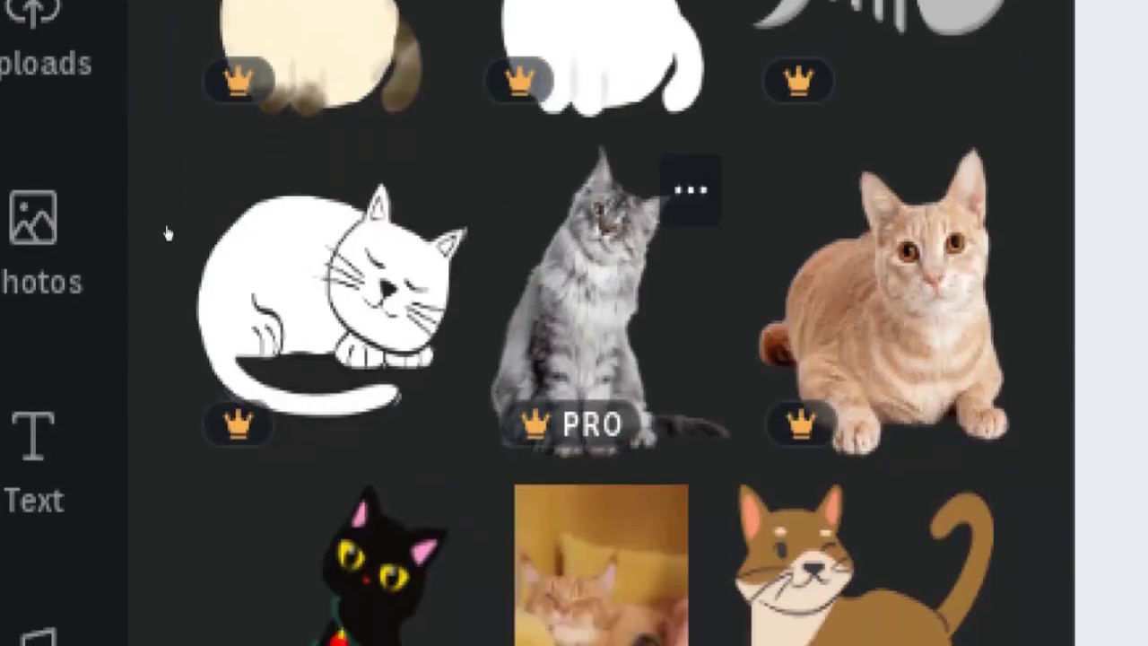
{"action": "scroll", "coordinate": [166, 233], "scroll_direction": "down", "scroll_amount": 15}
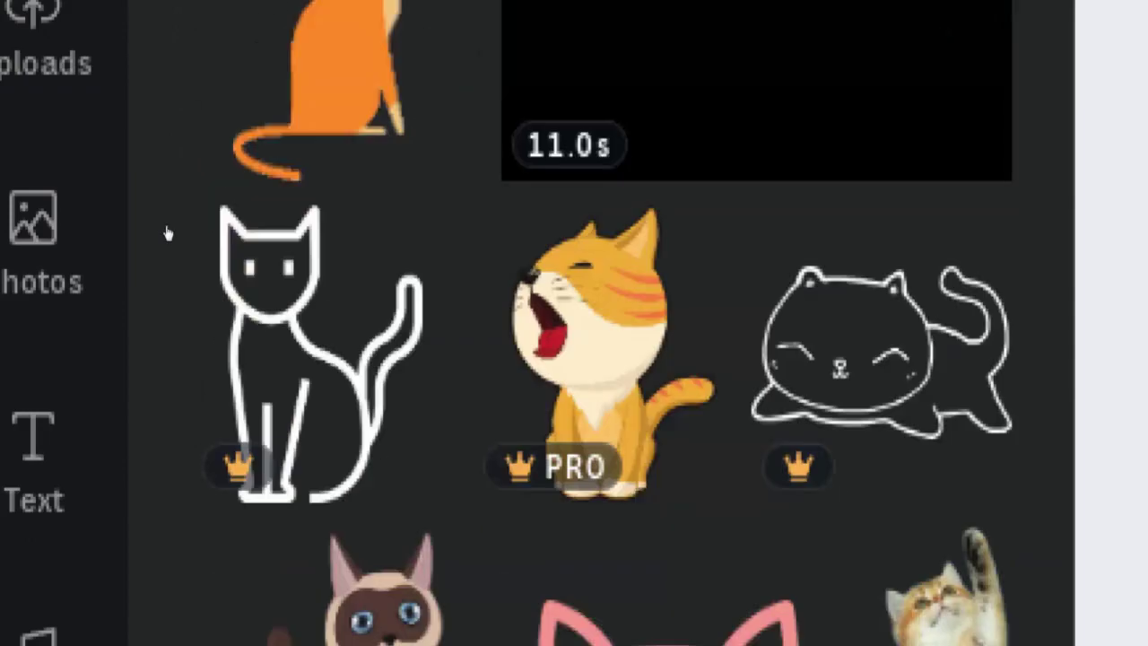
{"action": "scroll", "coordinate": [166, 233], "scroll_direction": "down", "scroll_amount": 5}
{"action": "scroll", "coordinate": [166, 233], "scroll_direction": "up", "scroll_amount": 1}
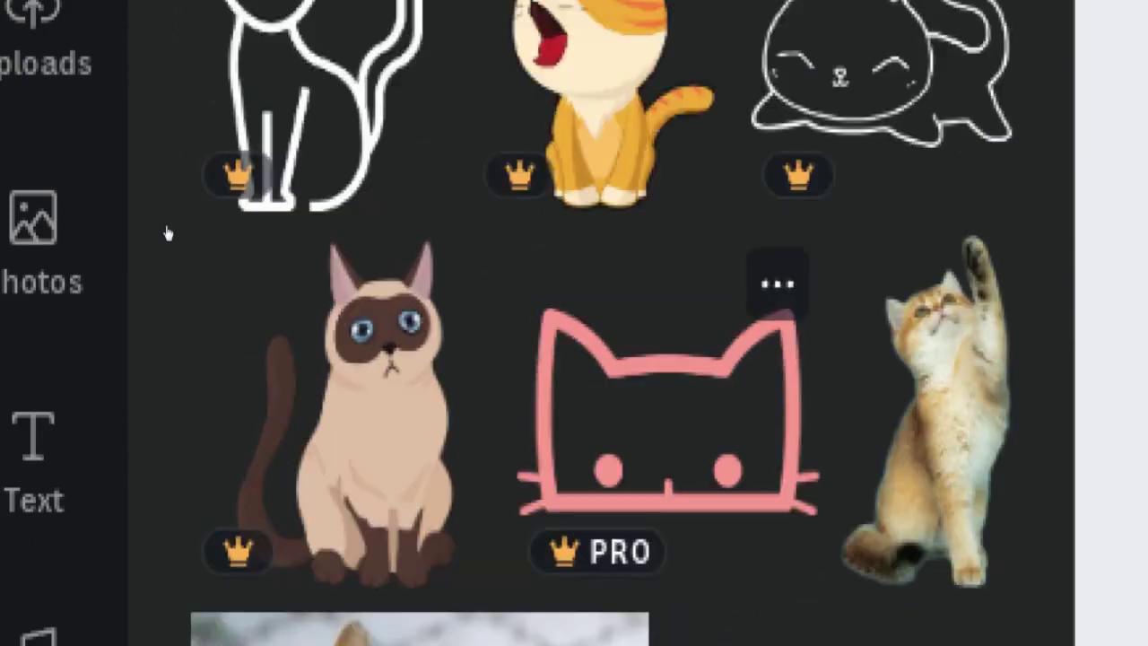
{"action": "scroll", "coordinate": [167, 233], "scroll_direction": "up", "scroll_amount": 2}
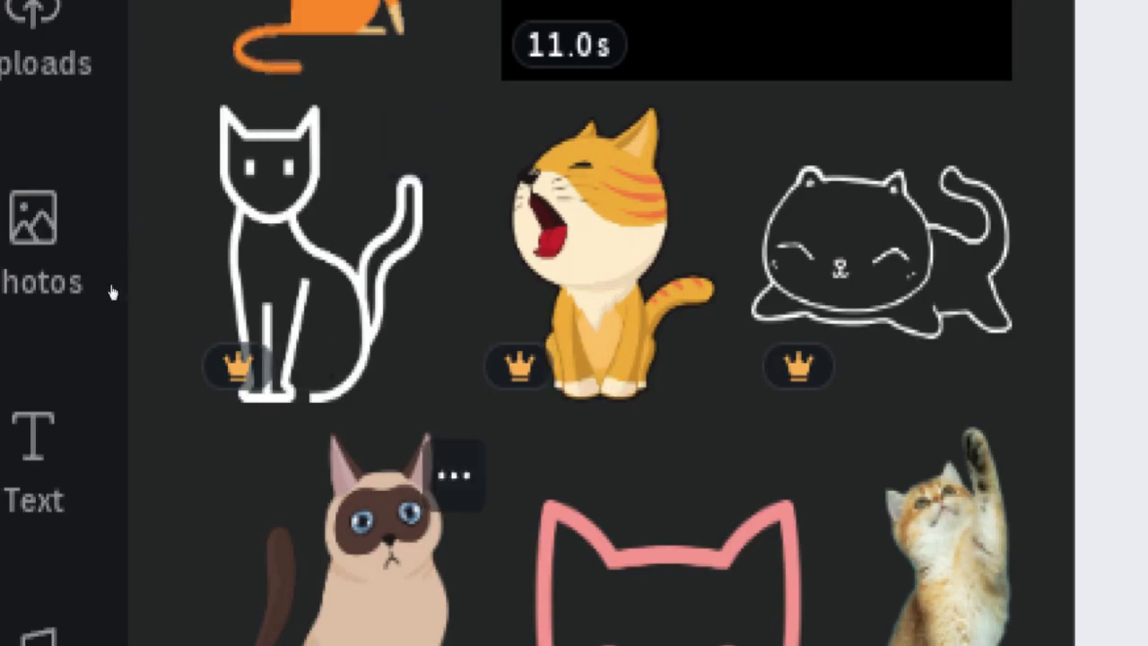
{"action": "scroll", "coordinate": [136, 249], "scroll_direction": "down", "scroll_amount": 15}
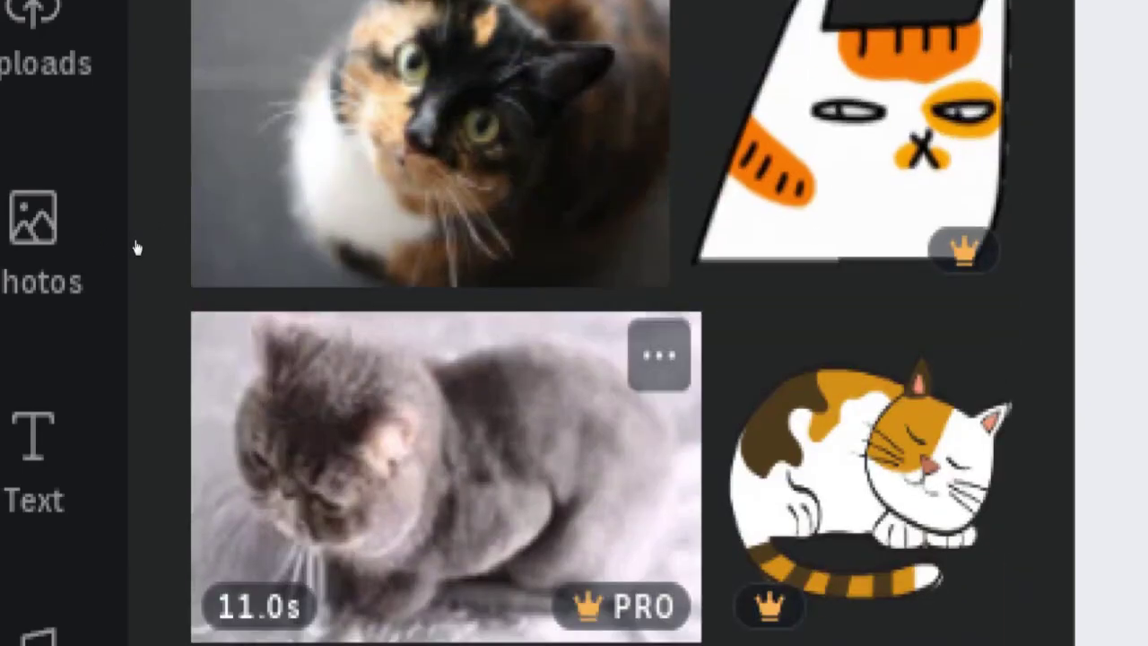
{"action": "scroll", "coordinate": [135, 249], "scroll_direction": "down", "scroll_amount": 15}
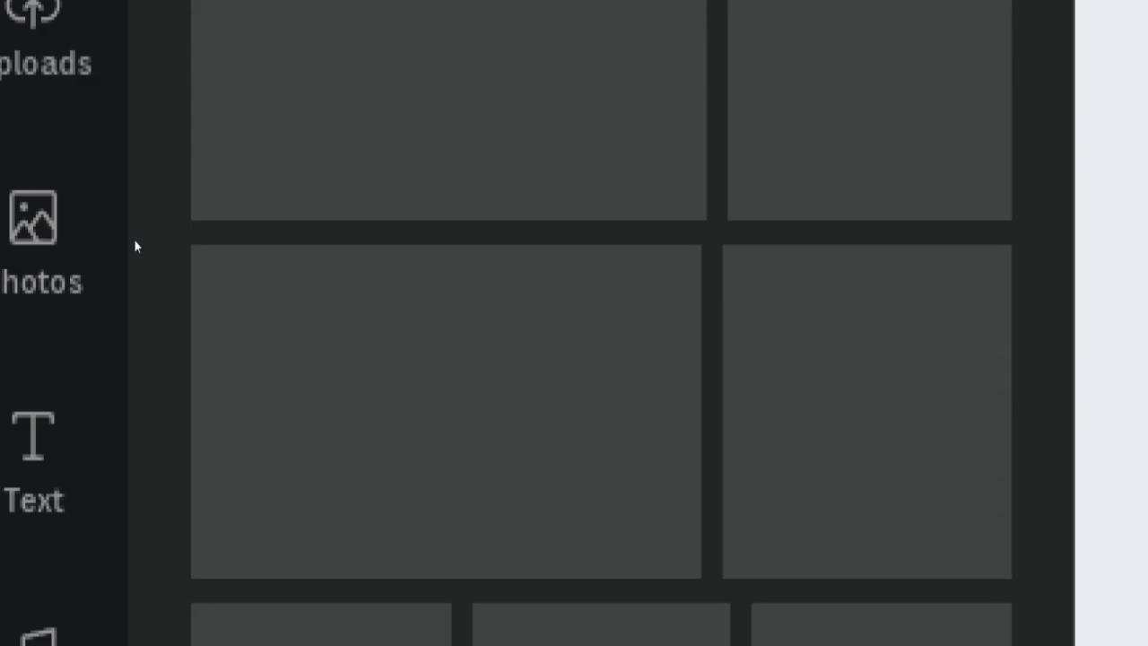
{"action": "scroll", "coordinate": [136, 248], "scroll_direction": "down", "scroll_amount": 12}
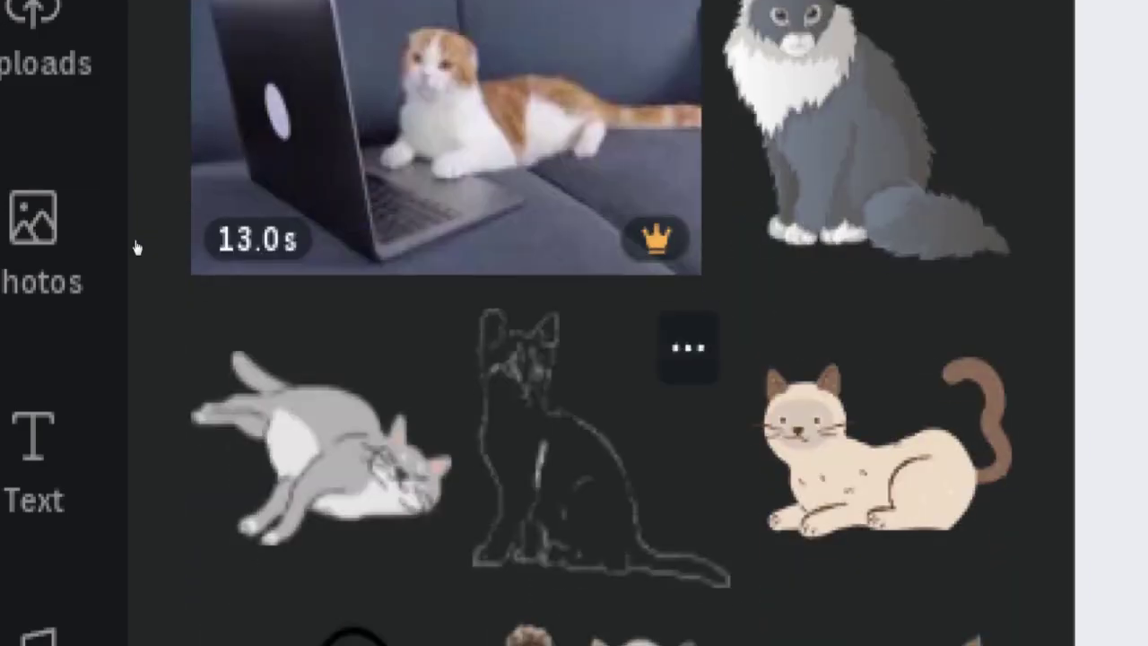
{"action": "scroll", "coordinate": [135, 248], "scroll_direction": "up", "scroll_amount": 4}
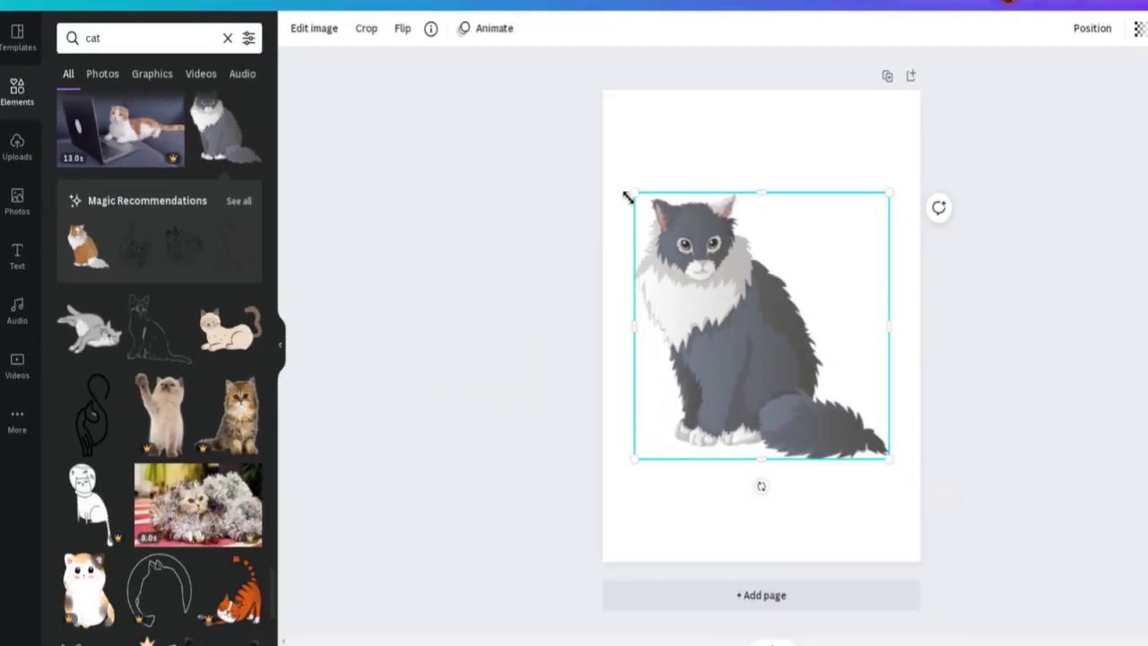
Enlarge the grey cat, then add the HUGE SALE text combo above it for retyping
{"action": "left_click_drag", "start_coordinate": [632, 195], "coordinate": [610, 166]}
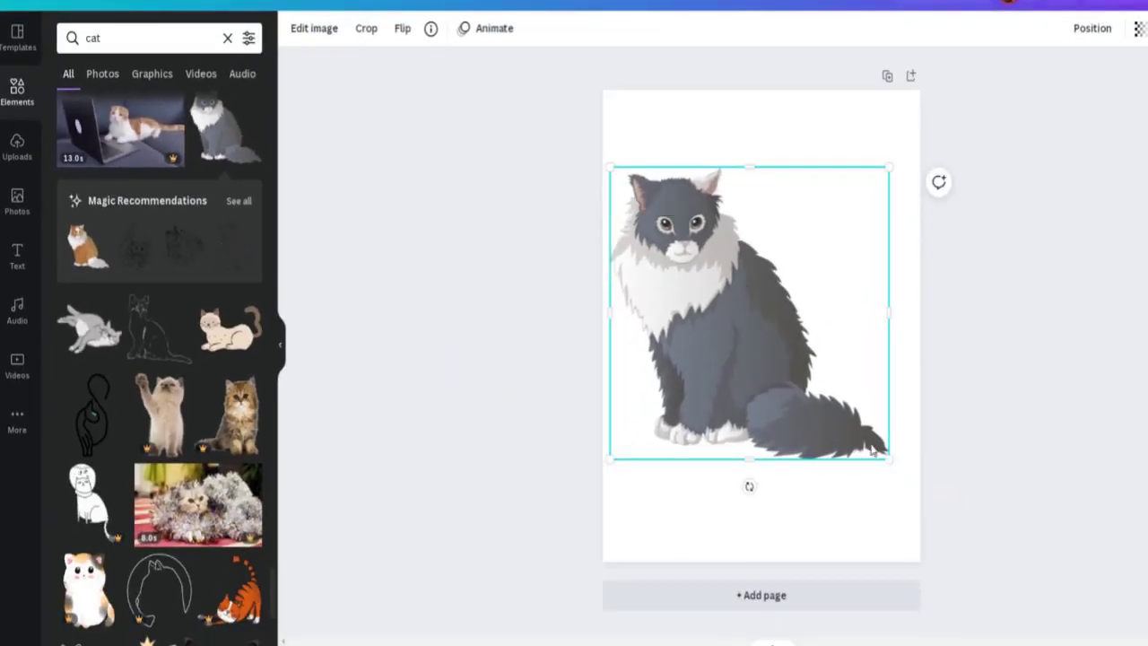
{"action": "left_click_drag", "start_coordinate": [894, 463], "coordinate": [917, 487]}
{"action": "left_click", "coordinate": [17, 253]}
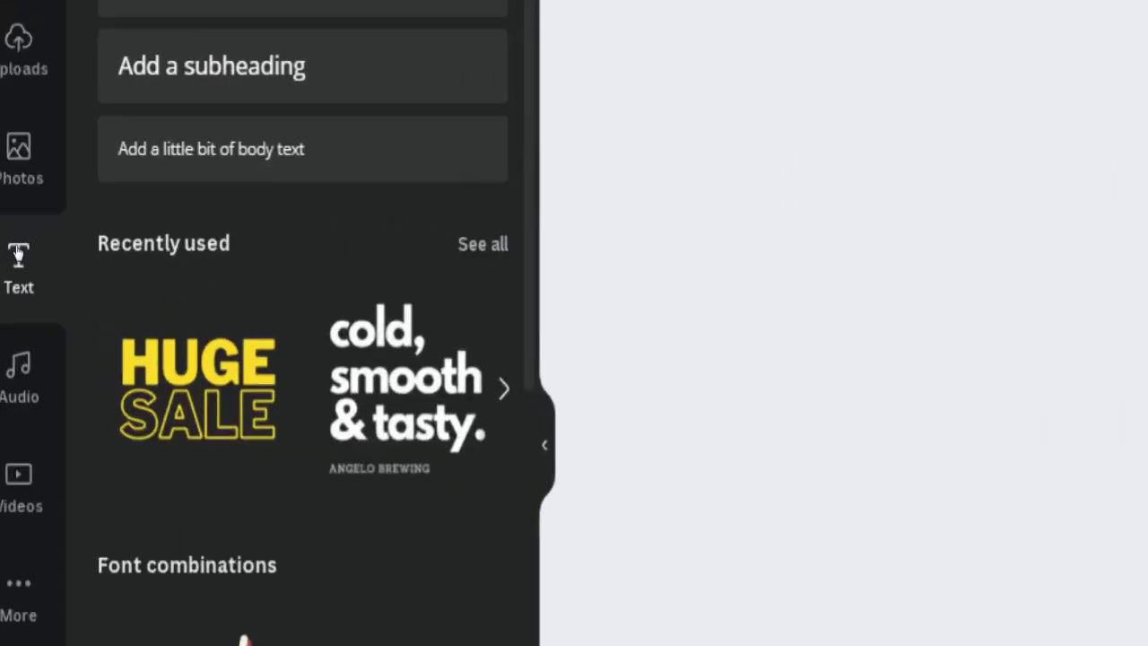
{"action": "scroll", "coordinate": [223, 338], "scroll_direction": "down", "scroll_amount": 5}
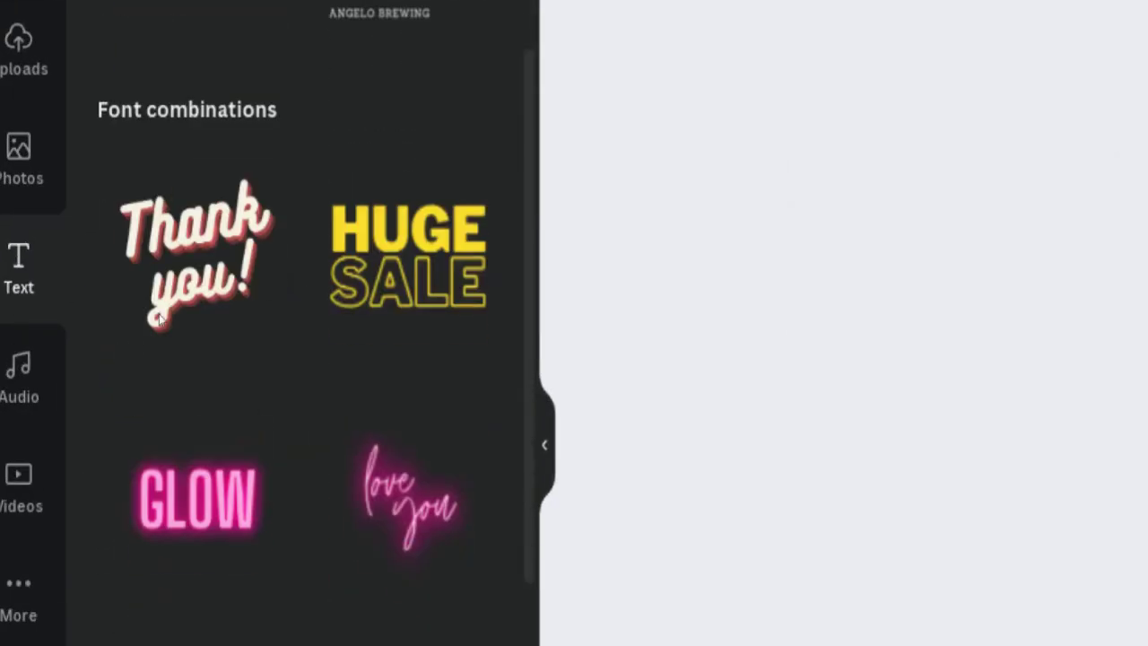
{"action": "scroll", "coordinate": [160, 320], "scroll_direction": "up", "scroll_amount": 5}
{"action": "scroll", "coordinate": [159, 320], "scroll_direction": "down", "scroll_amount": 3}
{"action": "left_click", "coordinate": [197, 388]}
{"action": "left_click_drag", "start_coordinate": [697, 225], "coordinate": [709, 175]}
{"action": "double_click", "coordinate": [708, 175]}
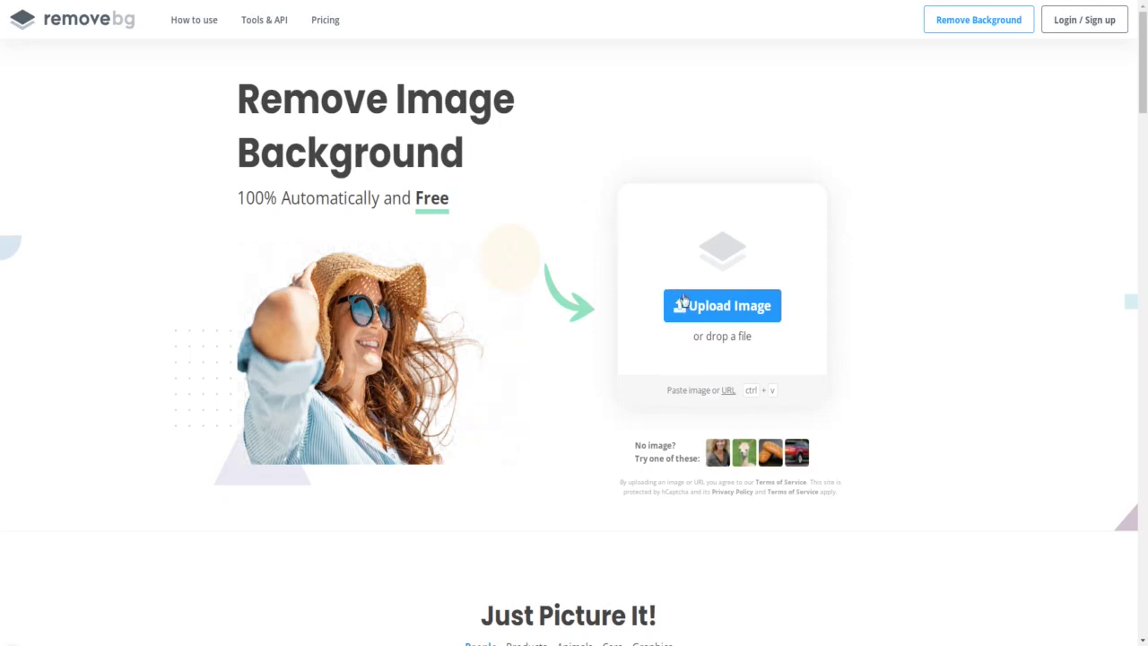
Upload the downloaded SILENTLY.png image to remove.bg for background removal
{"action": "left_click", "coordinate": [683, 304]}
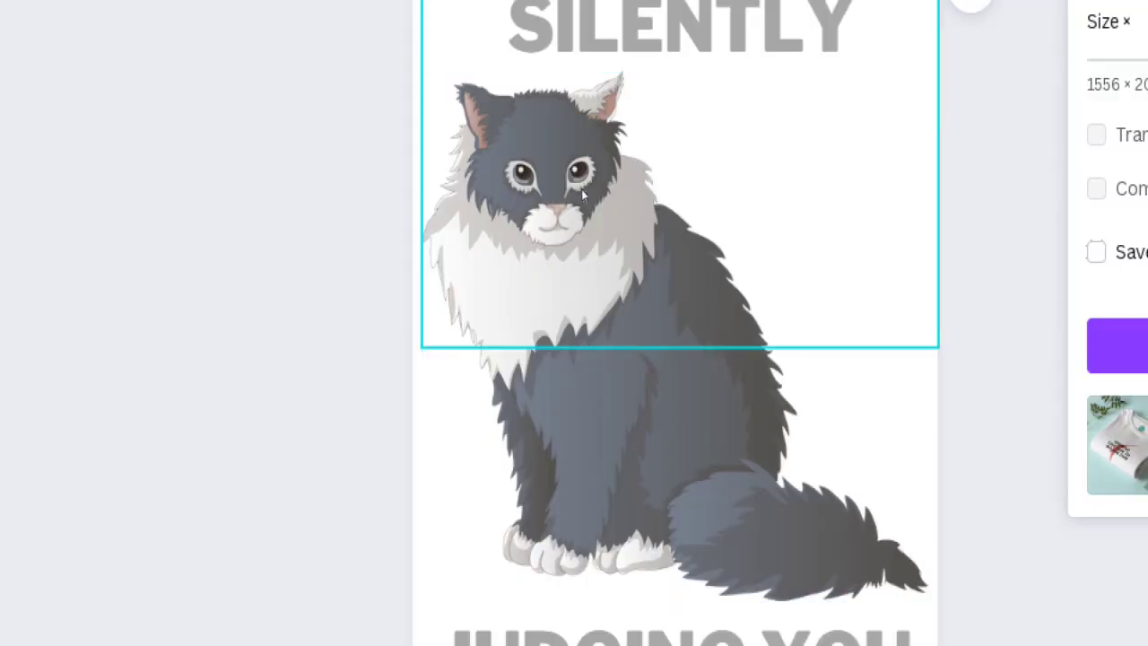
Dismiss the Share > Download panel to show the cat design between SILENTLY and JUDGING YOU
{"action": "left_click", "coordinate": [591, 343]}
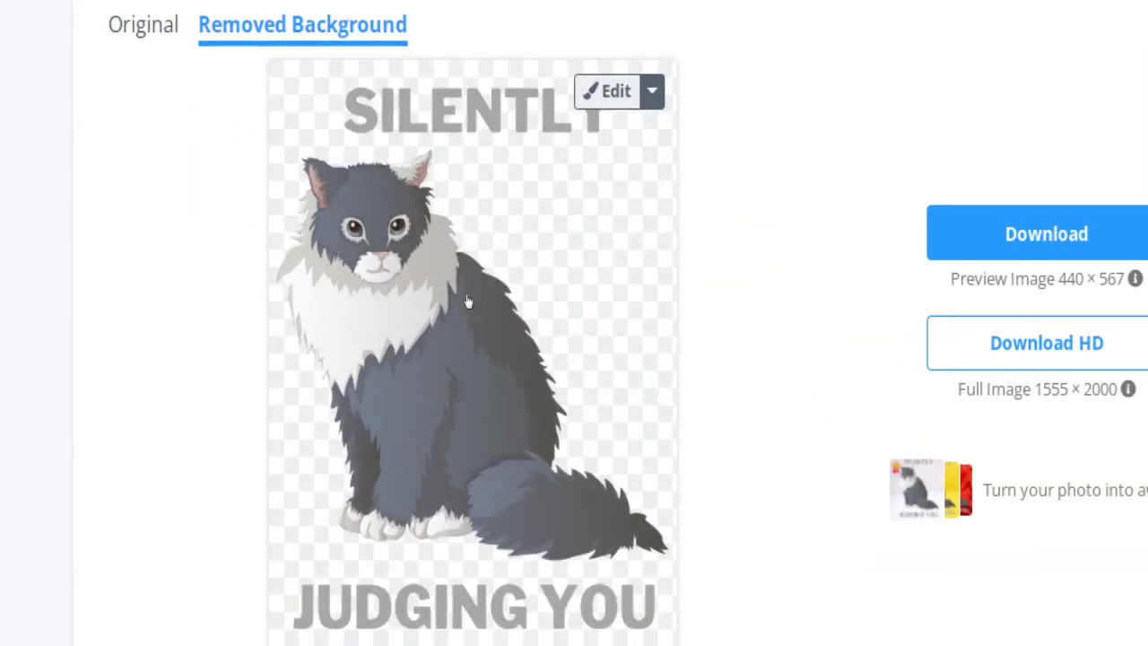
{"action": "left_click", "coordinate": [362, 190]}
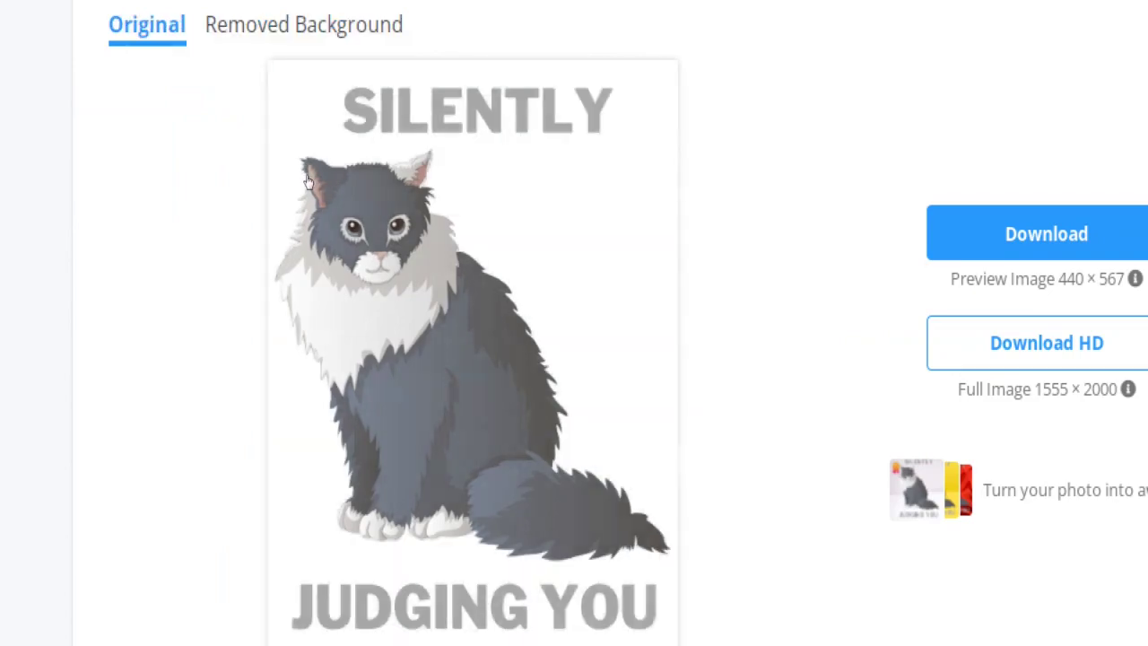
{"action": "left_click", "coordinate": [362, 184]}
{"action": "left_click", "coordinate": [364, 180]}
{"action": "left_click", "coordinate": [366, 184]}
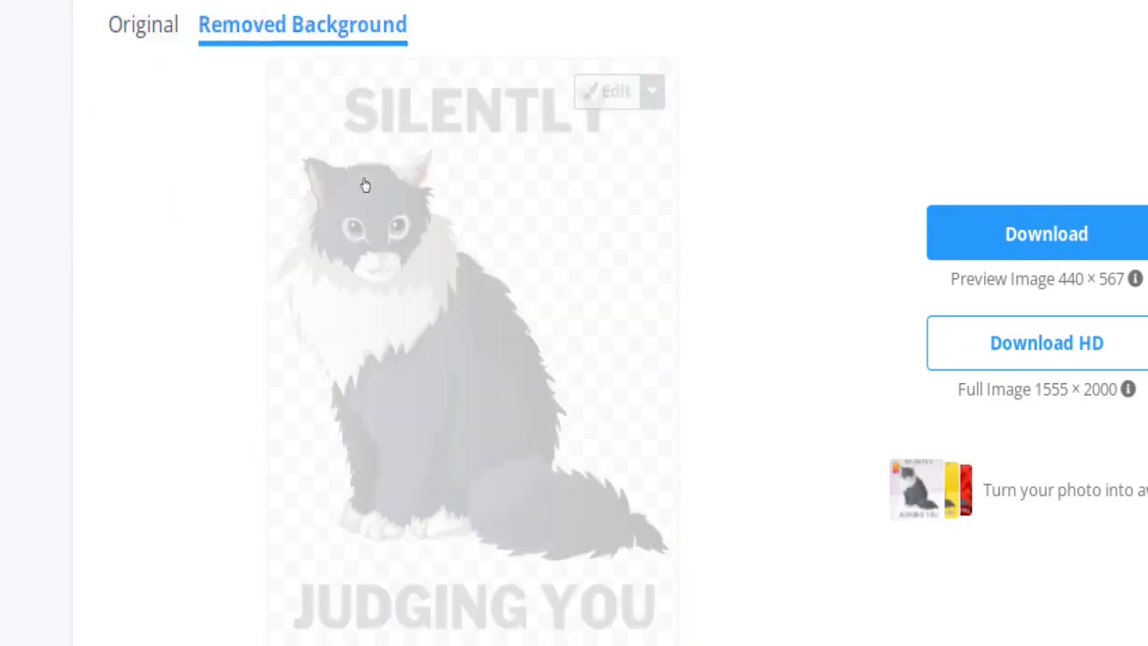
{"action": "left_click", "coordinate": [380, 185]}
{"action": "left_click", "coordinate": [379, 185]}
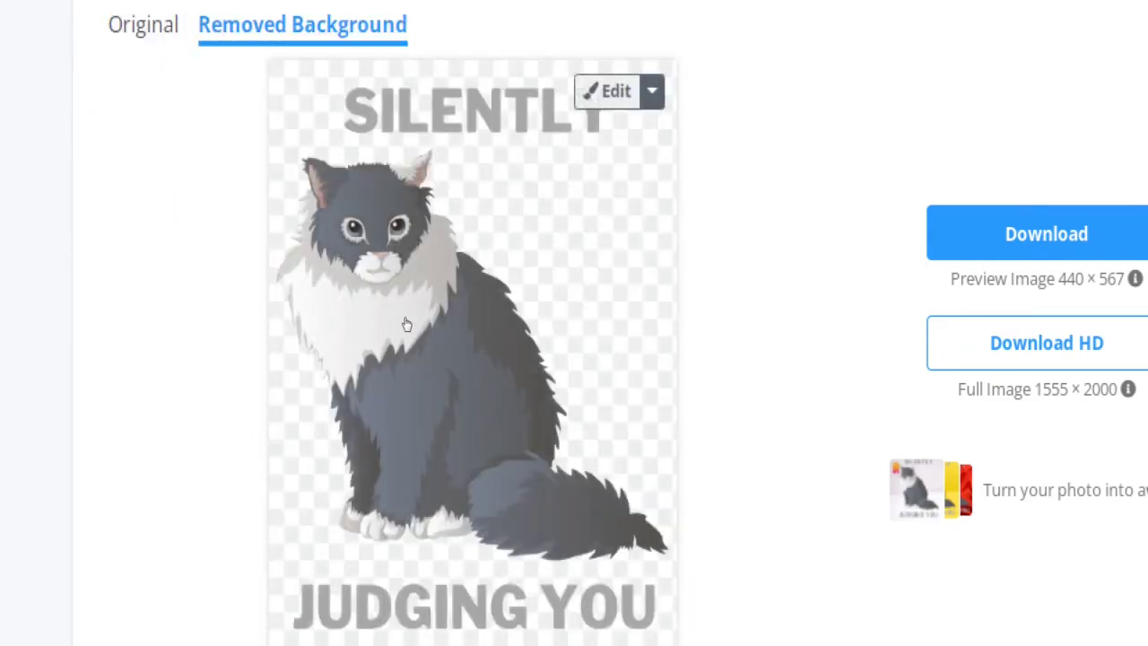